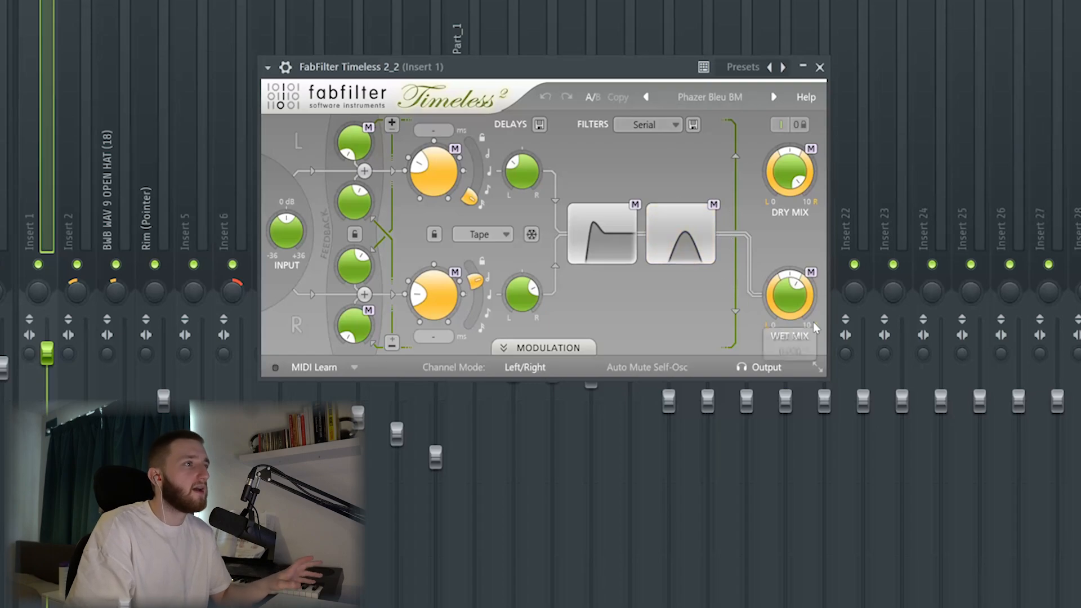
- Play the arrangement from the start
mouse_move(790, 188)
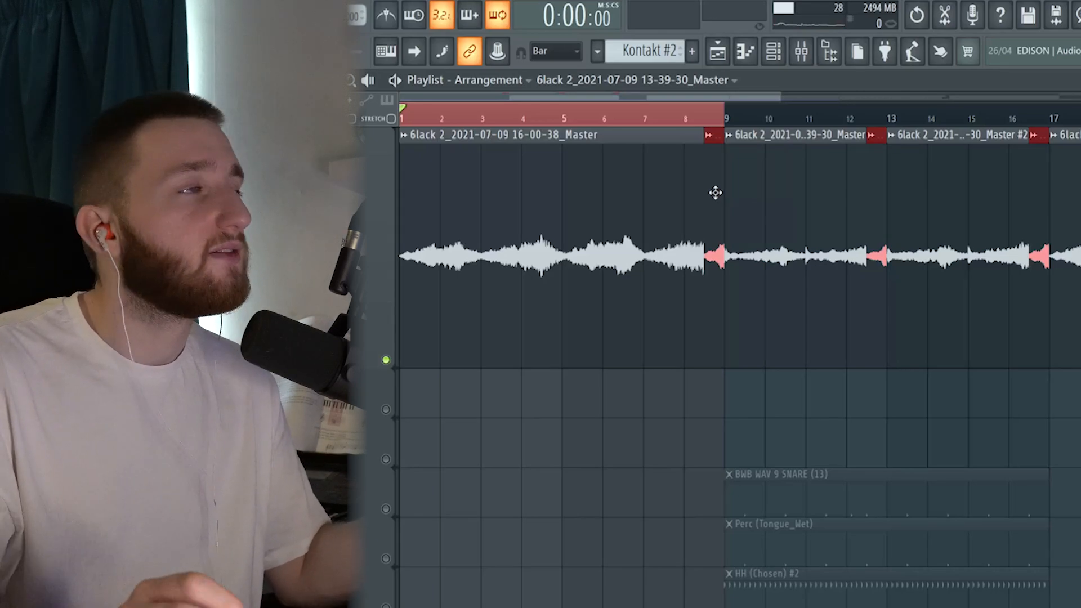
key(space)
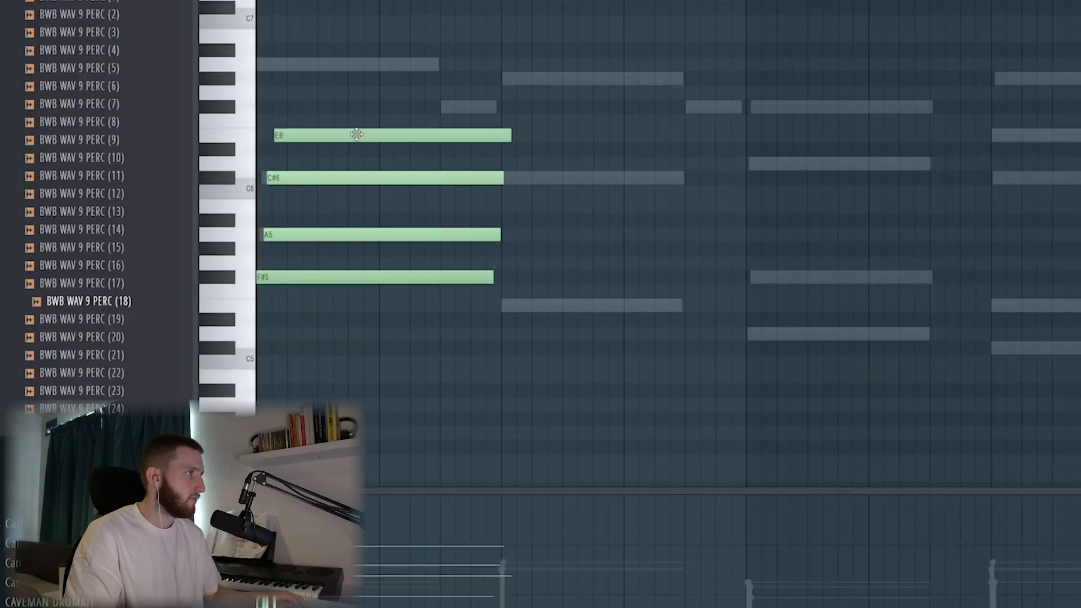
- Try raising the first chord's E6 to F6 and lowering its A5 to G#5, then listen
mouse_move(357, 134)
mouse_down()
mouse_move(352, 62)
mouse_move(353, 124)
mouse_up()
key(space)
key(space)
drag(331, 240, 329, 257)
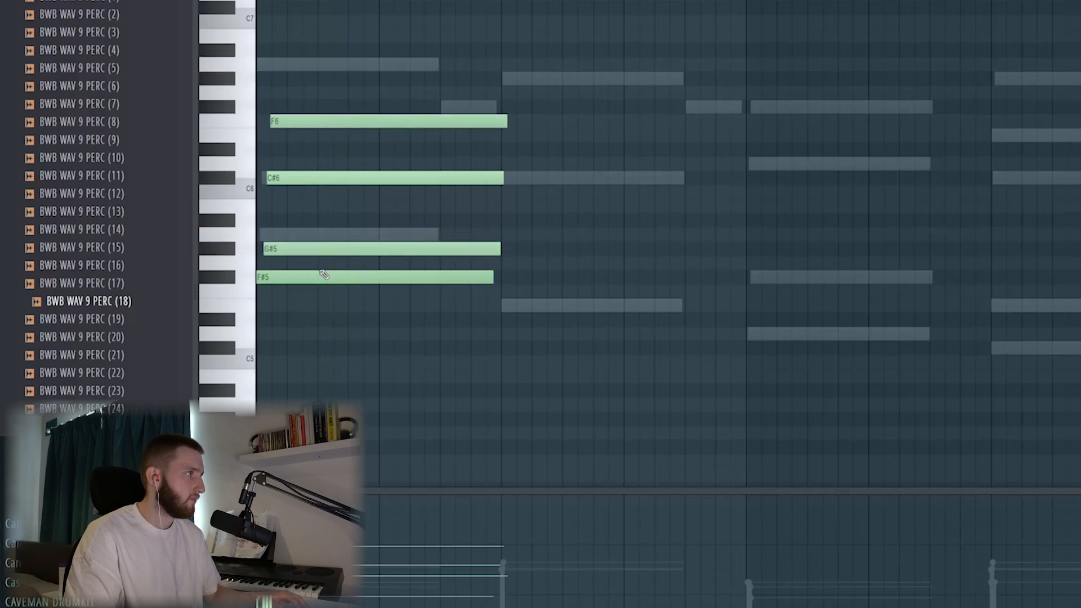
key(space)
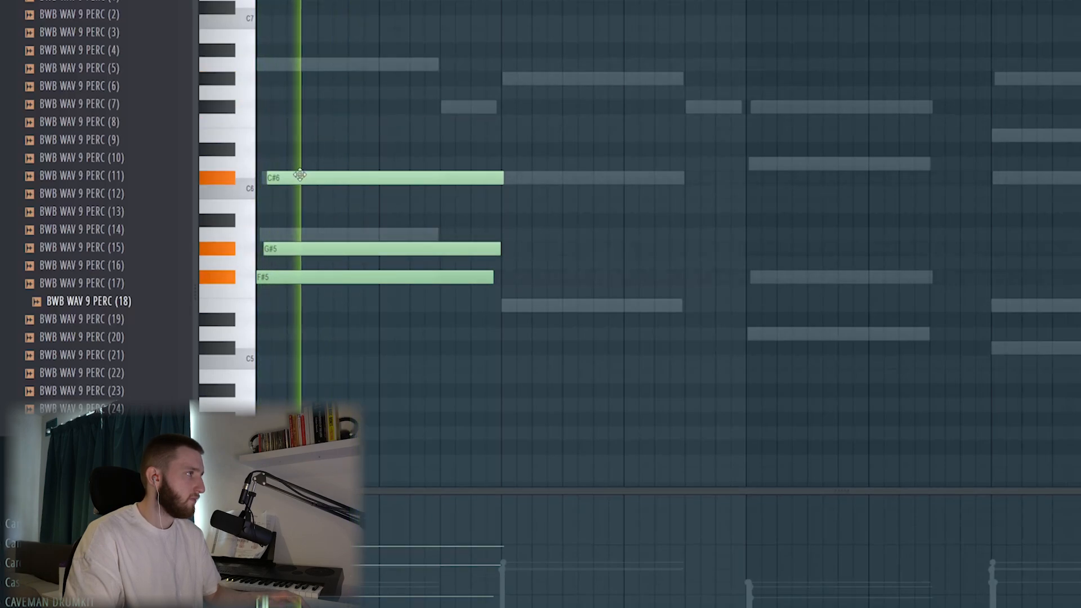
- Move the first chord's G#5 back to A5, add a D5 below it, and play it
key(space)
drag(292, 248, 293, 235)
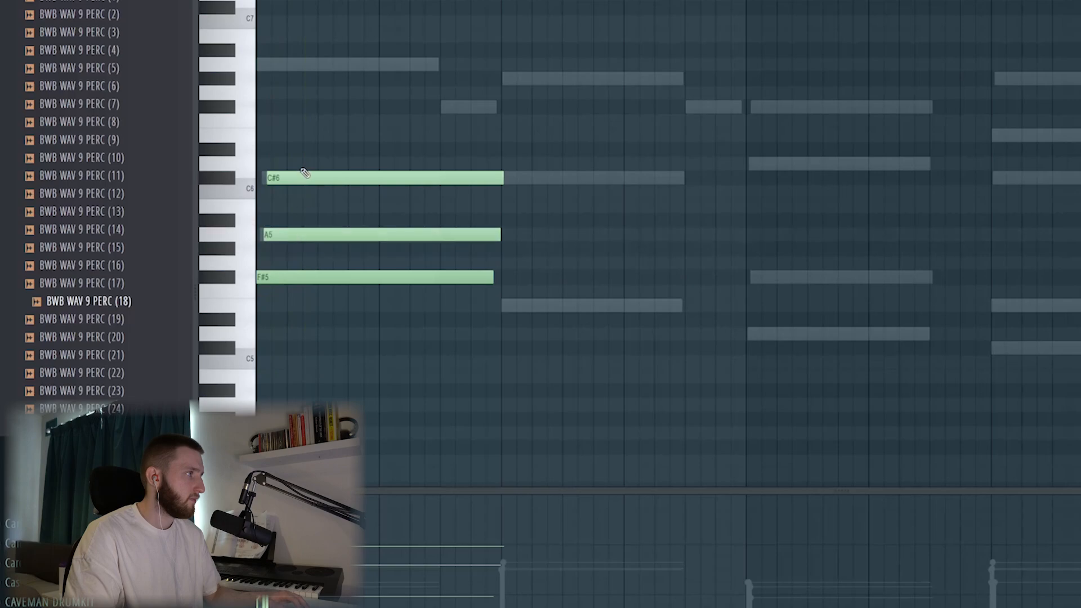
click(268, 335)
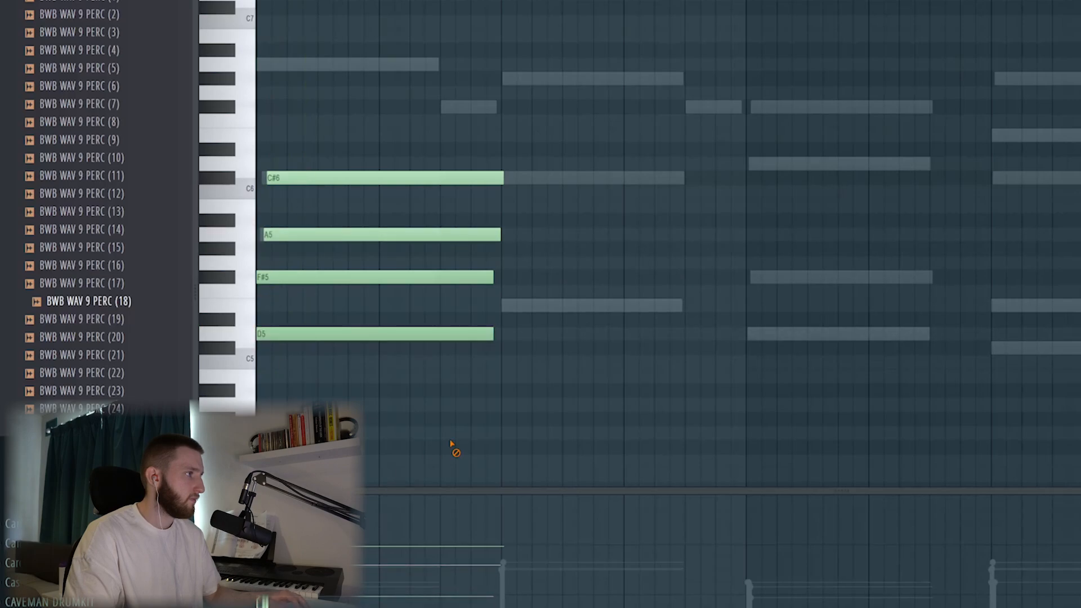
key(space)
- Copy the first chord right after itself and set the copy's notes to C#5, E5, G#5 and B5
drag(398, 374, 411, 135)
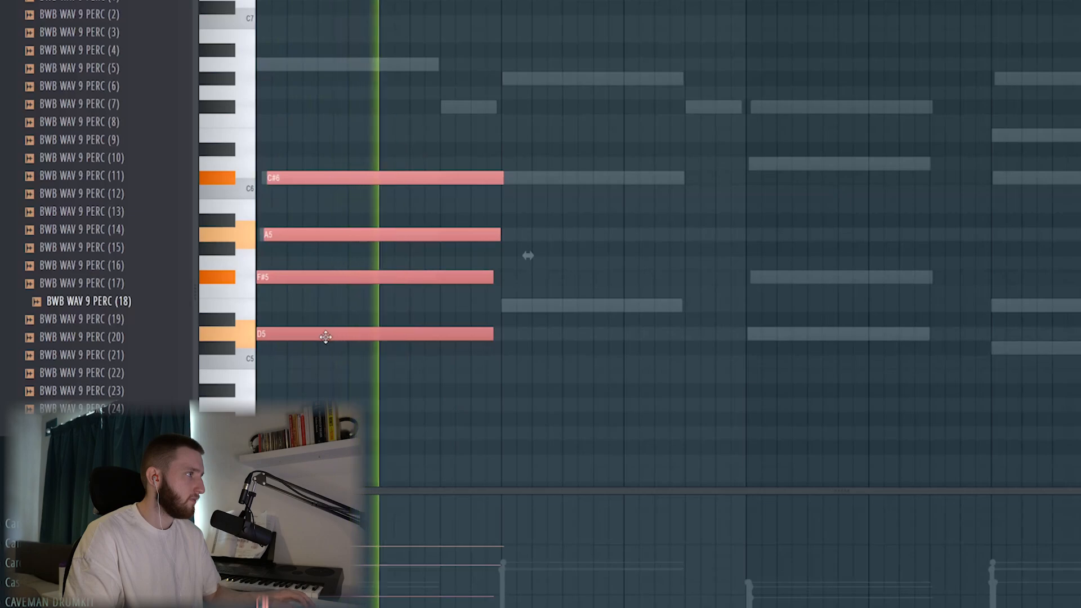
drag(325, 337, 558, 348)
key(space)
ctrl+click(552, 307)
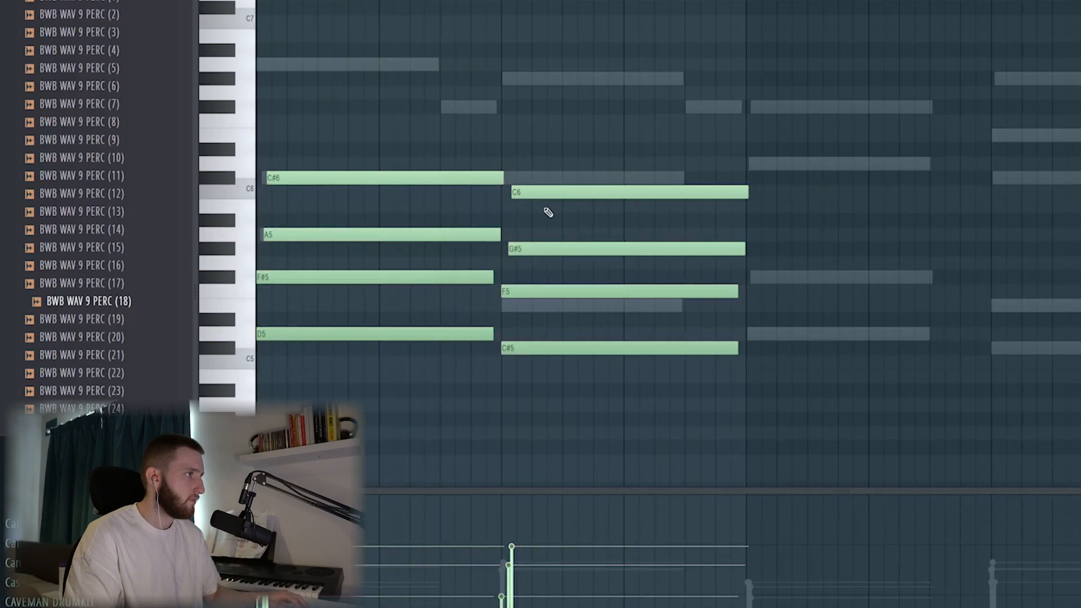
drag(540, 204, 543, 210)
drag(527, 292, 527, 313)
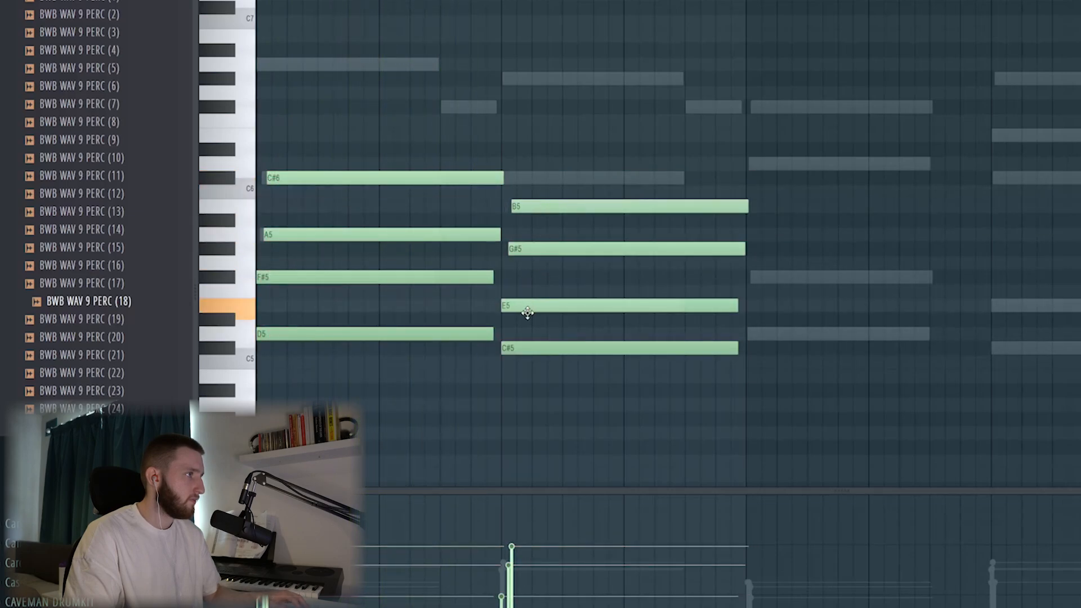
- Shorten the second chord to about one bar and duplicate it directly after itself
drag(624, 436, 626, 437)
right_click(683, 436)
drag(710, 389, 623, 205)
drag(585, 133, 556, 355)
key(ctrl+b)
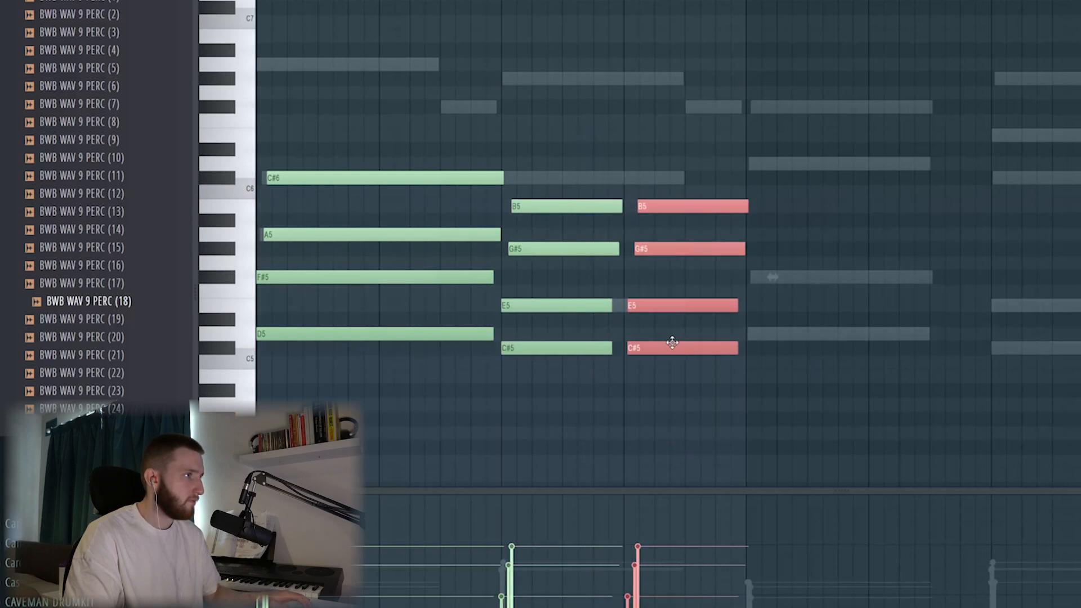
- Raise the E5 in the duplicated chord to F5 and shift that chord slightly earlier onto the bar line
click(659, 316)
drag(657, 306, 654, 289)
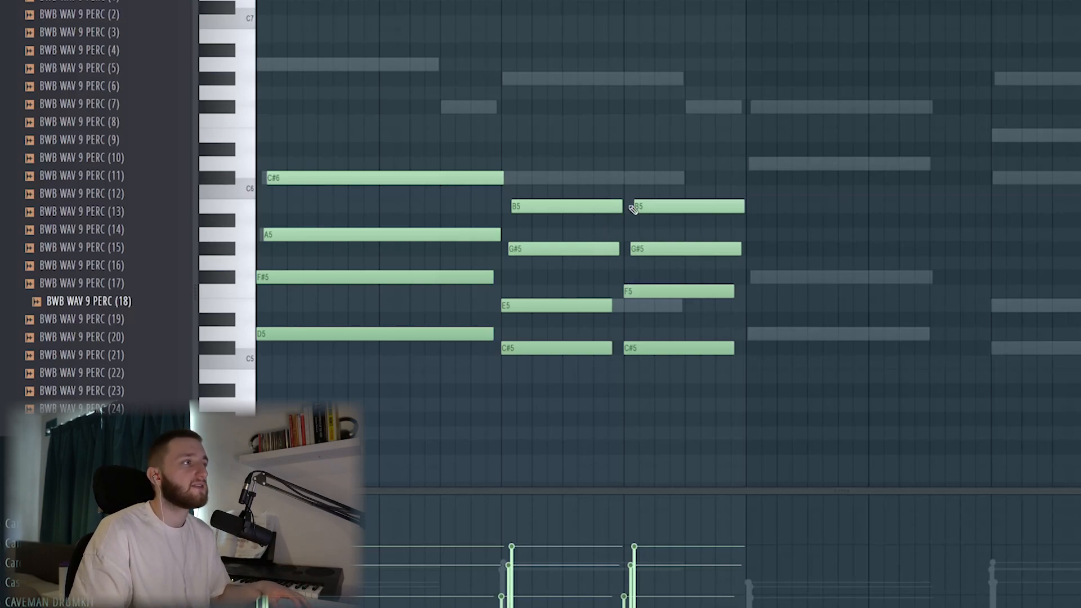
drag(664, 160, 690, 396)
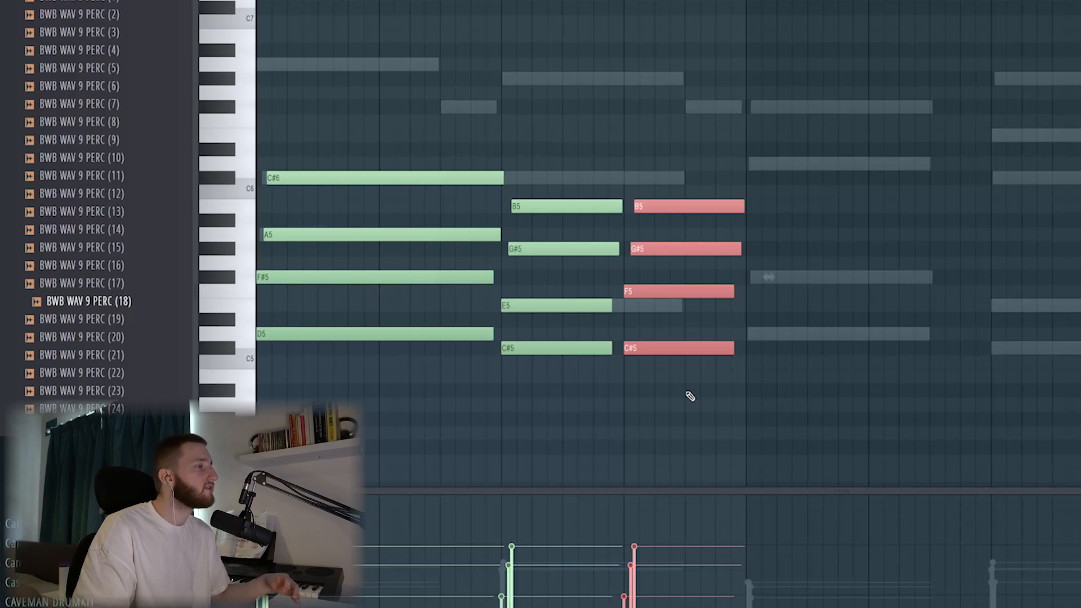
key(ctrl+d)
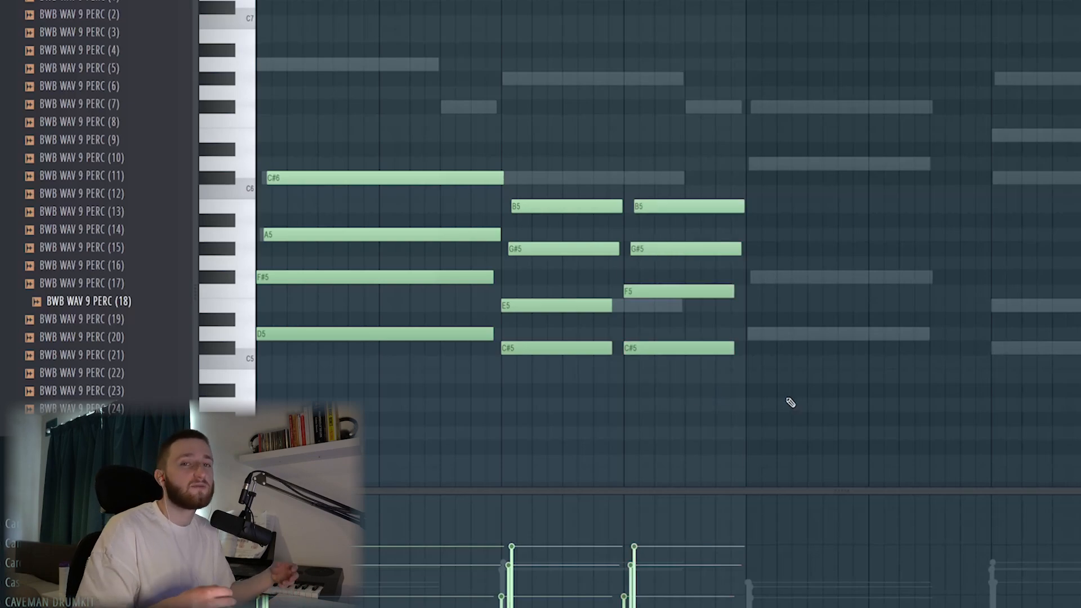
- Copy the C#5-E5-G#5-B5 chord to the bar after the F5 variation, two semitones lower as B4, D5, F#5 and A5
key(space)
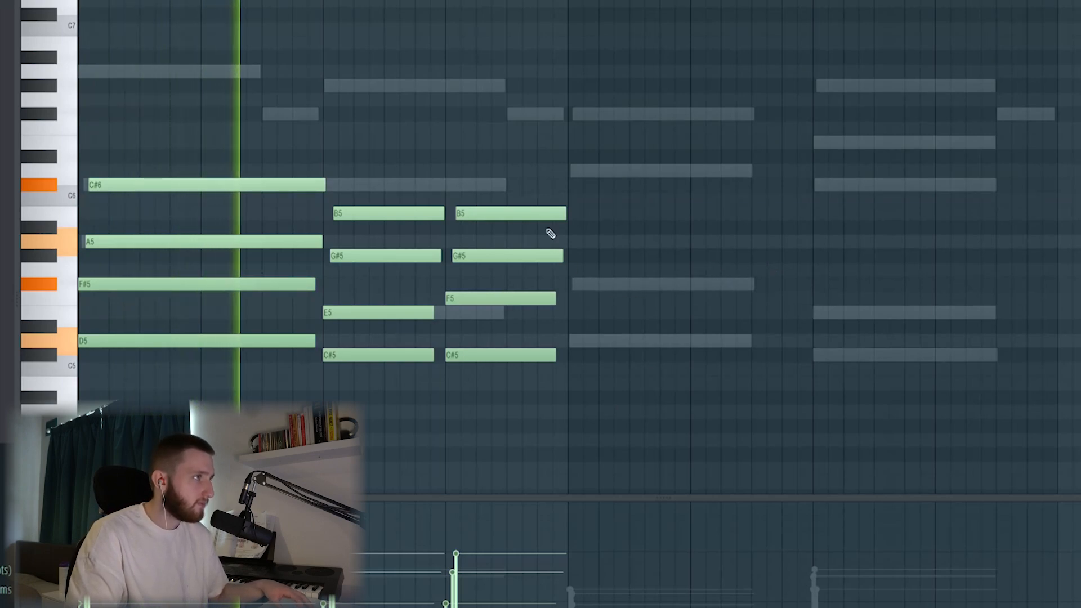
drag(505, 178, 474, 405)
drag(395, 417, 404, 167)
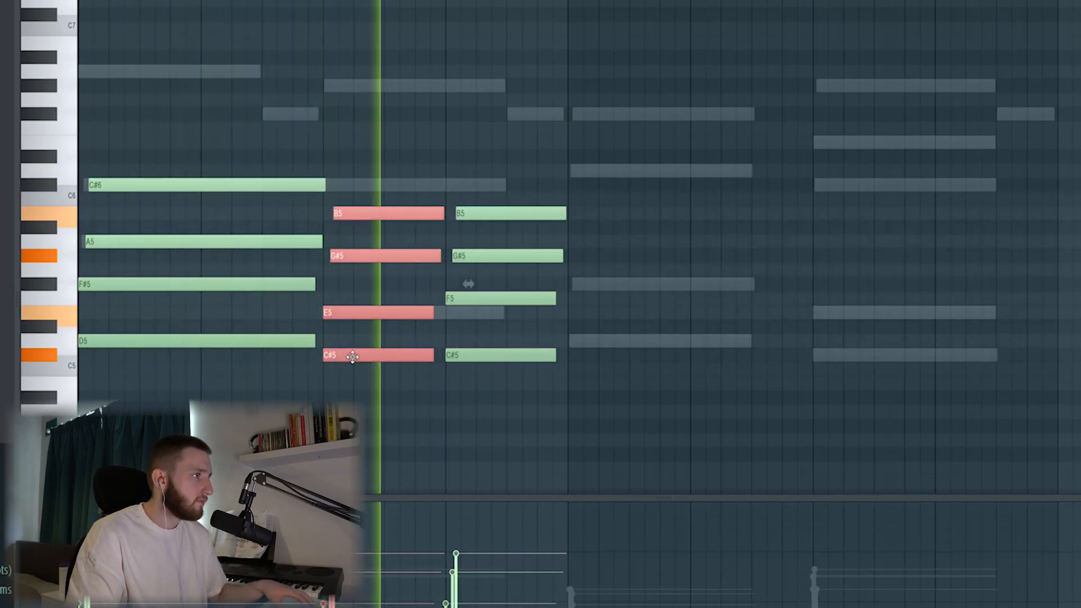
mouse_move(353, 358)
mouse_down()
mouse_move(606, 359)
mouse_move(595, 399)
mouse_up()
ctrl+click(608, 363)
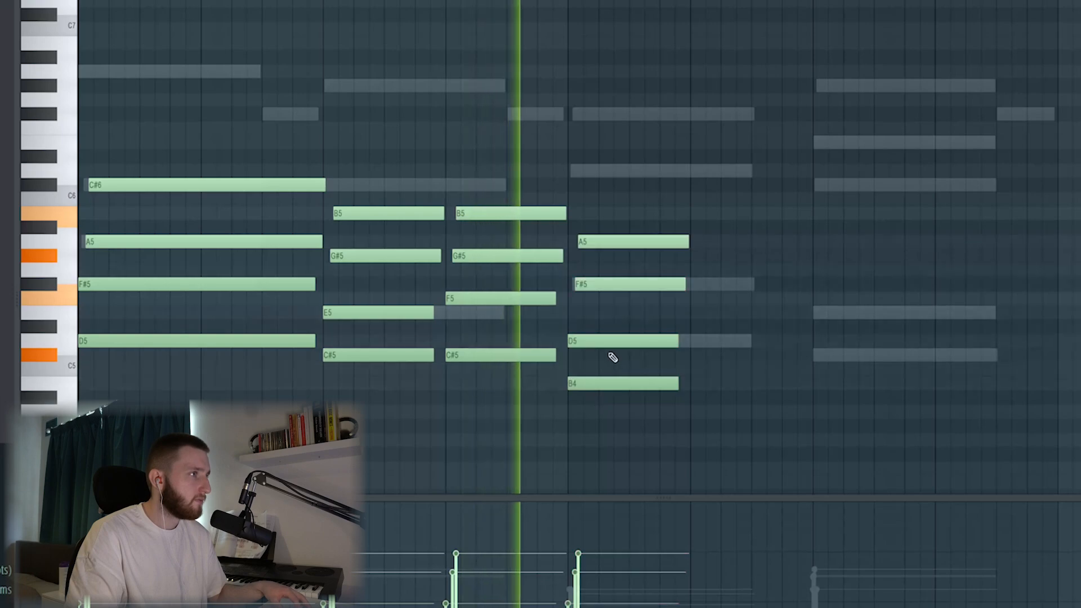
- Lengthen the B4 chord to about two bars, duplicate it after itself, and set the copy to A4, C#5, E5 and G#5
mouse_move(654, 178)
mouse_down()
mouse_move(678, 398)
mouse_move(692, 387)
mouse_move(794, 388)
mouse_move(856, 424)
mouse_up()
key(ctrl+b)
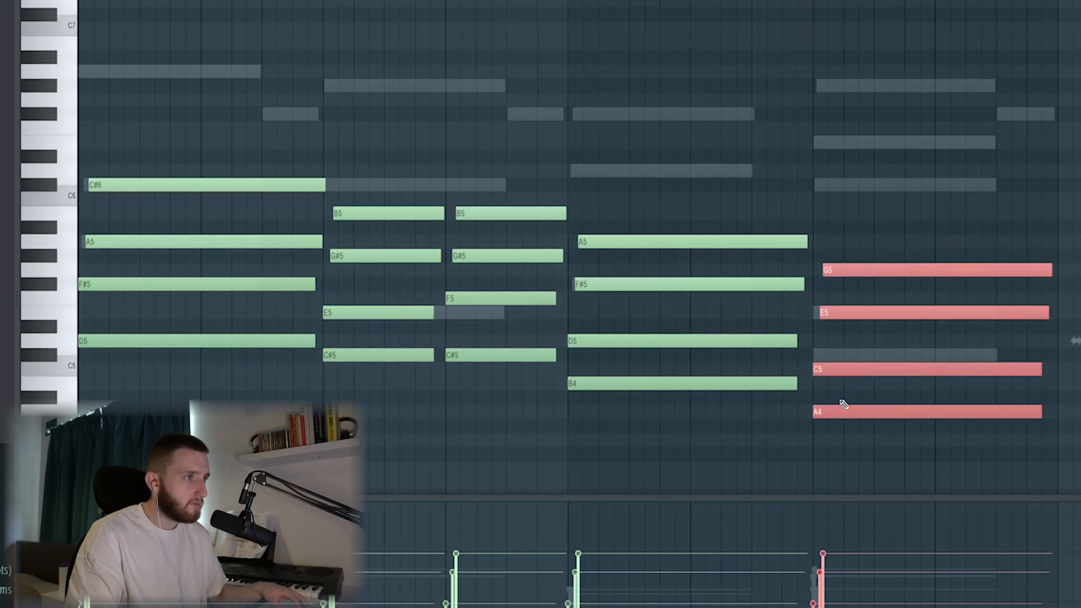
ctrl+click(839, 397)
drag(833, 370, 834, 358)
drag(844, 254, 845, 248)
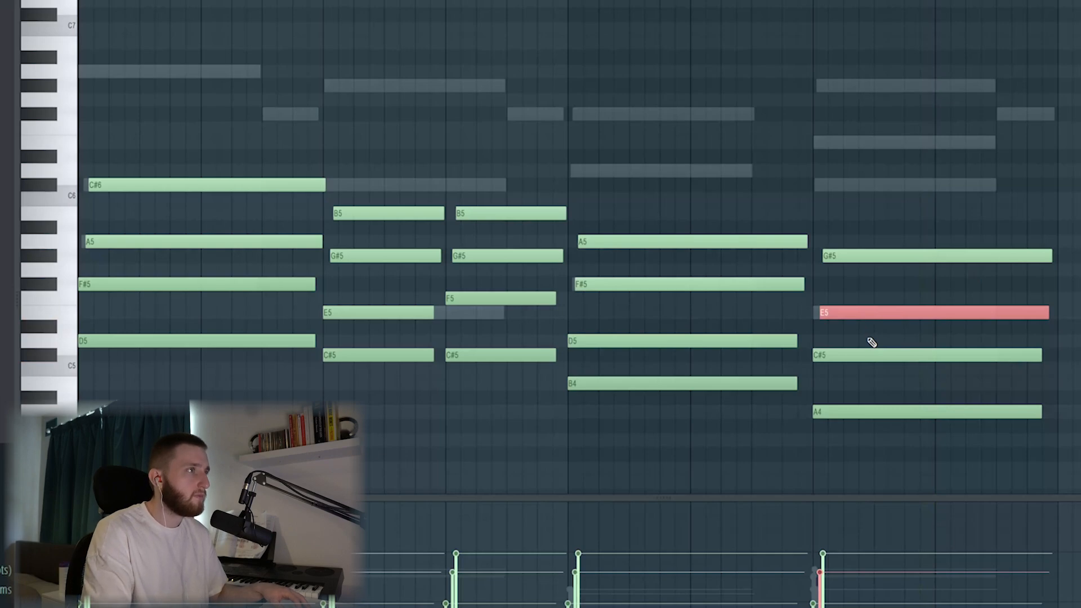
- Raise the last chord's E5 to E6 and the B4 chord's D5 to D6, then play the progression
key(ctrl+Up)
ctrl+click(632, 284)
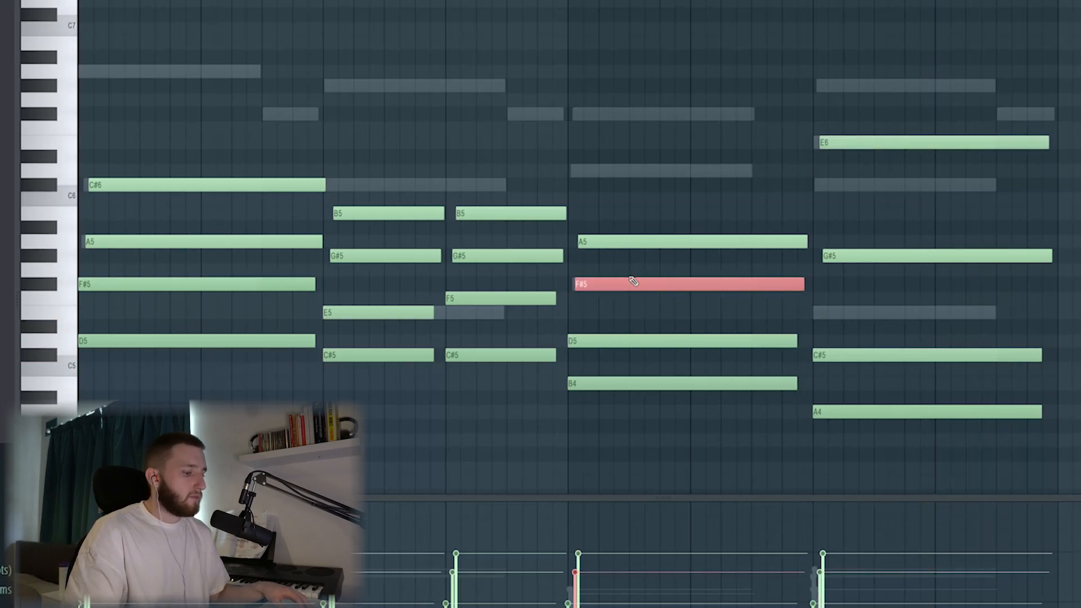
key(ctrl+Up)
key(ctrl+Down)
drag(637, 341, 639, 314)
key(ctrl+Up)
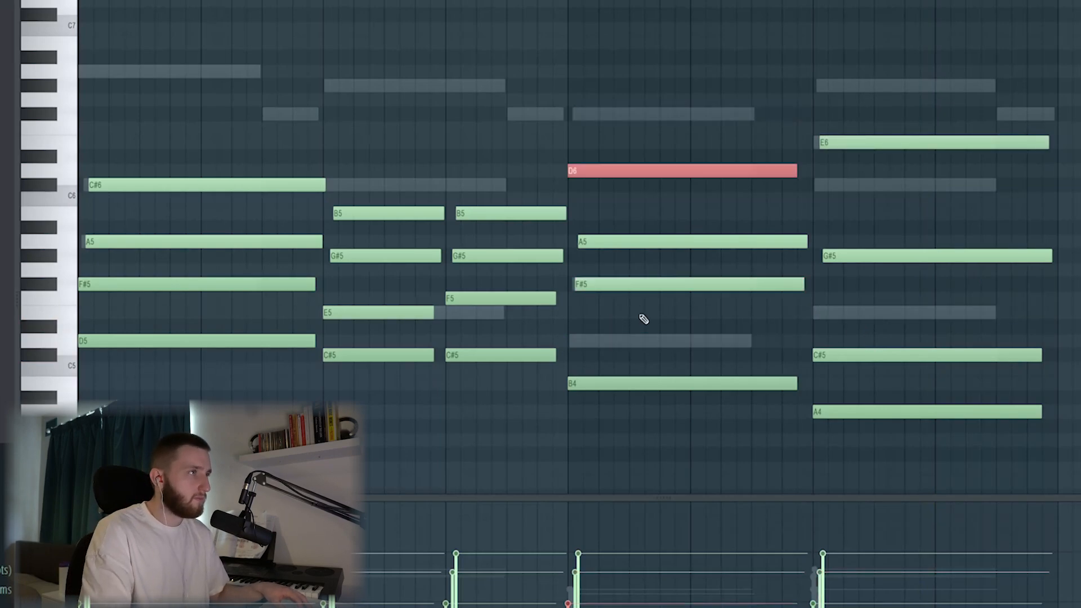
key(space)
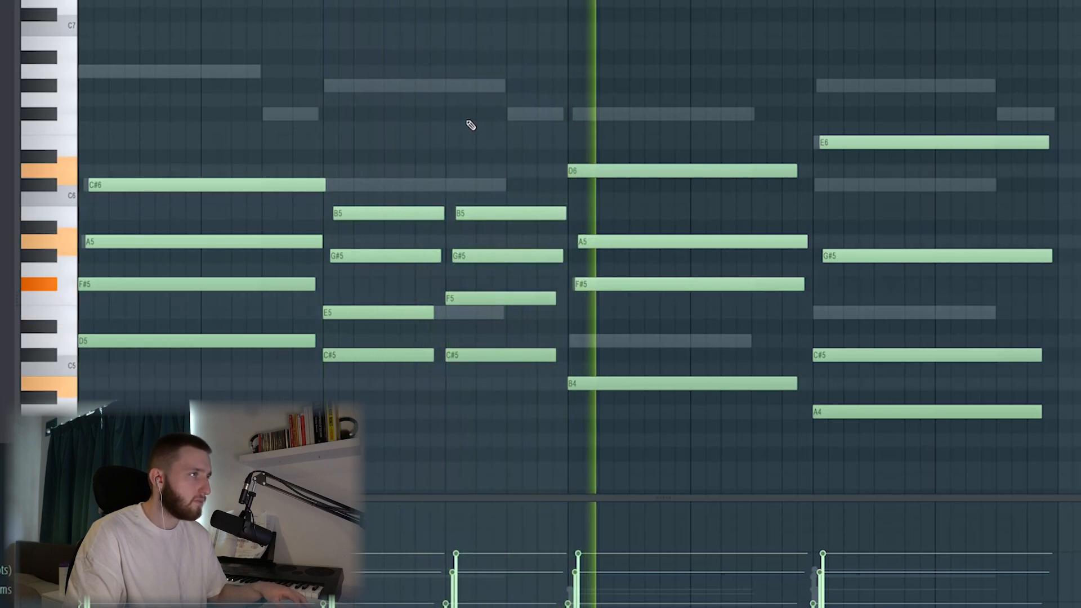
- Add short, low-velocity C#6 and B5 melody notes over the end of the last chord and listen
click(938, 175)
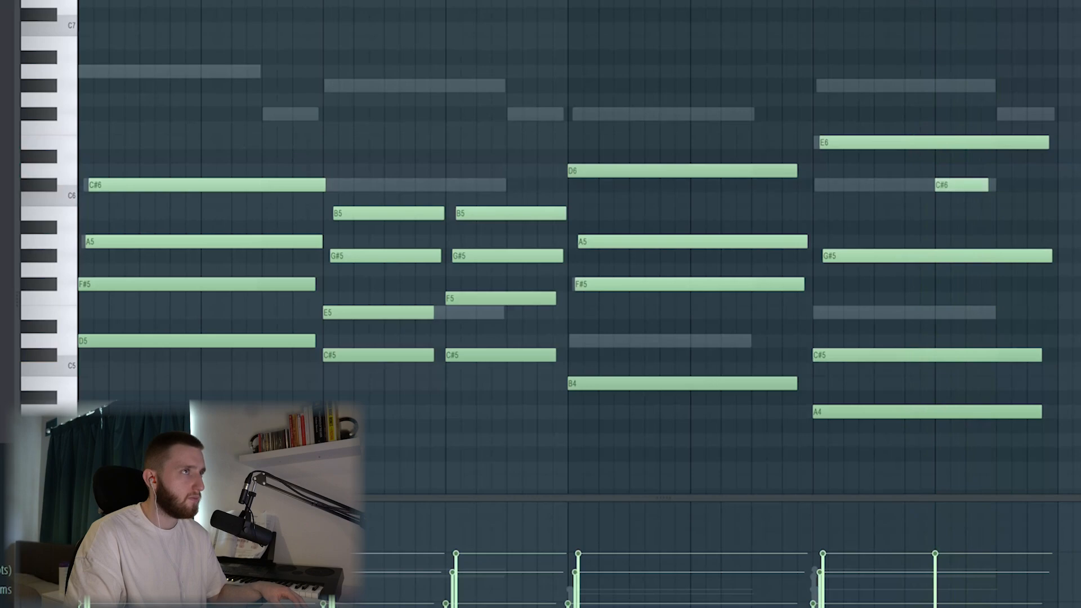
key(space)
drag(937, 562, 946, 606)
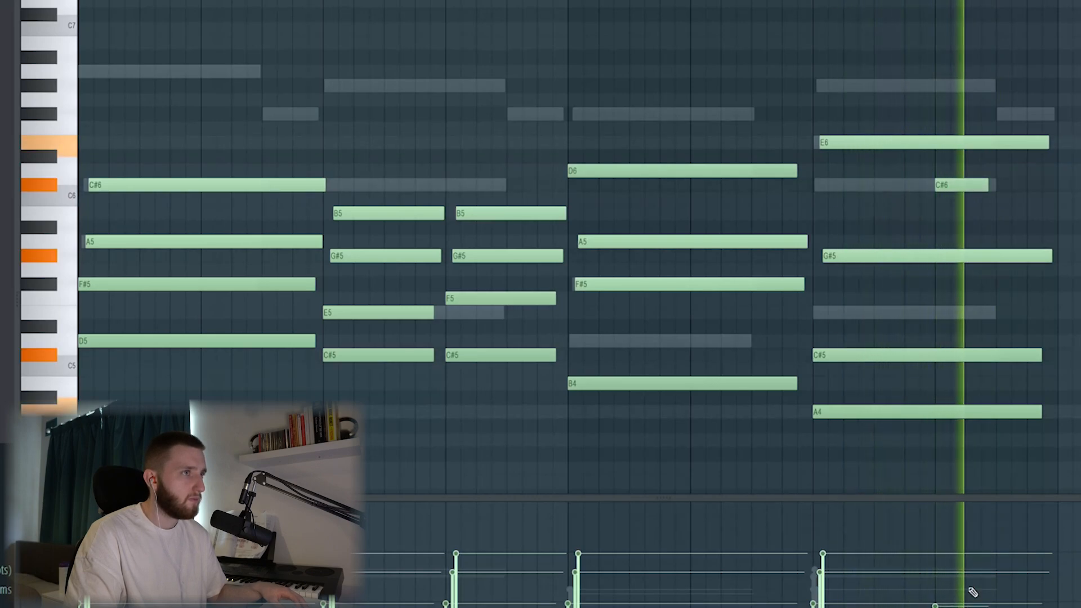
click(1008, 214)
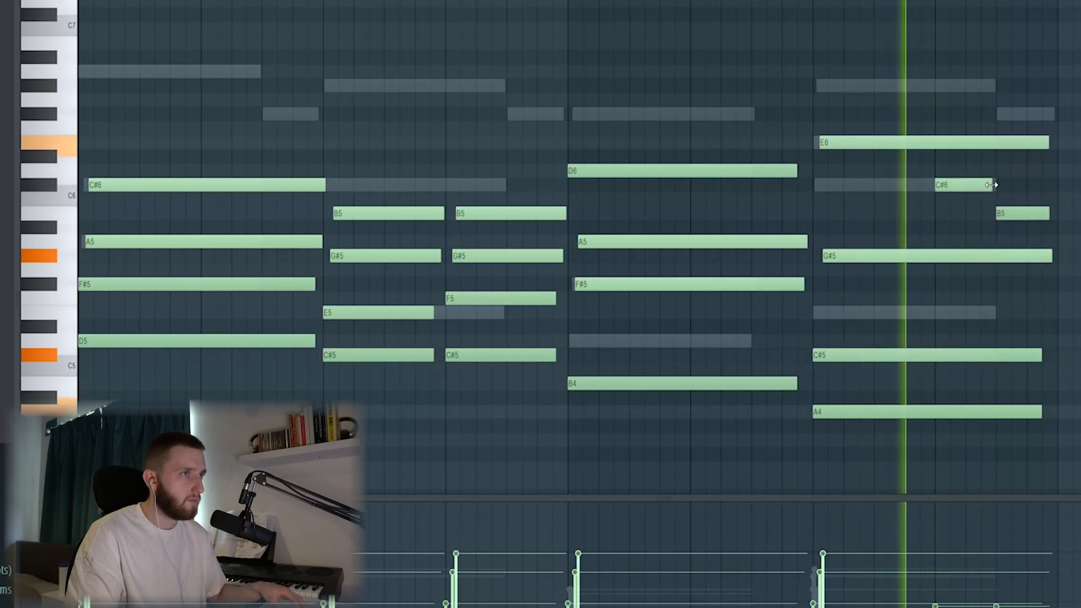
drag(991, 185, 1024, 214)
key(space)
key(space)
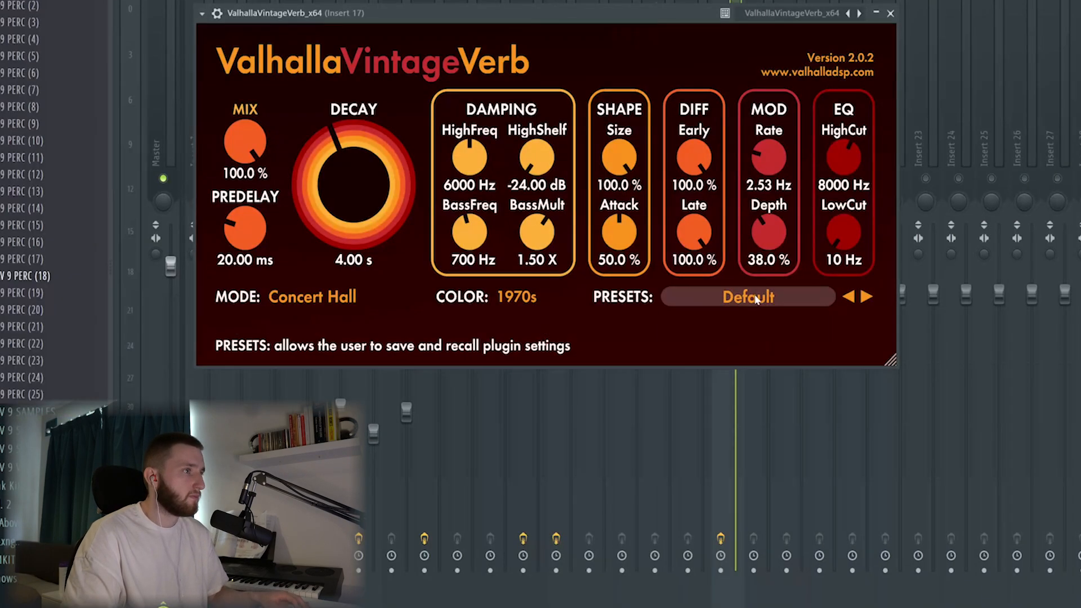
- Load the Very Small Ambience reverb preset in ValhallaVintageVerb, adjust its mix, and raise the LowCut
click(756, 299)
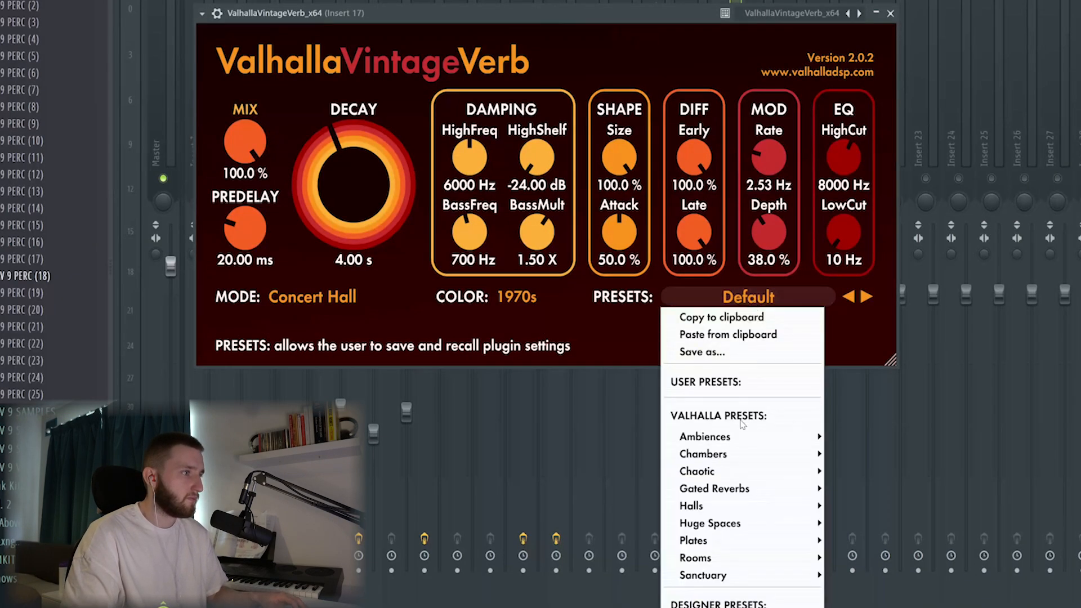
mouse_move(742, 445)
click(875, 595)
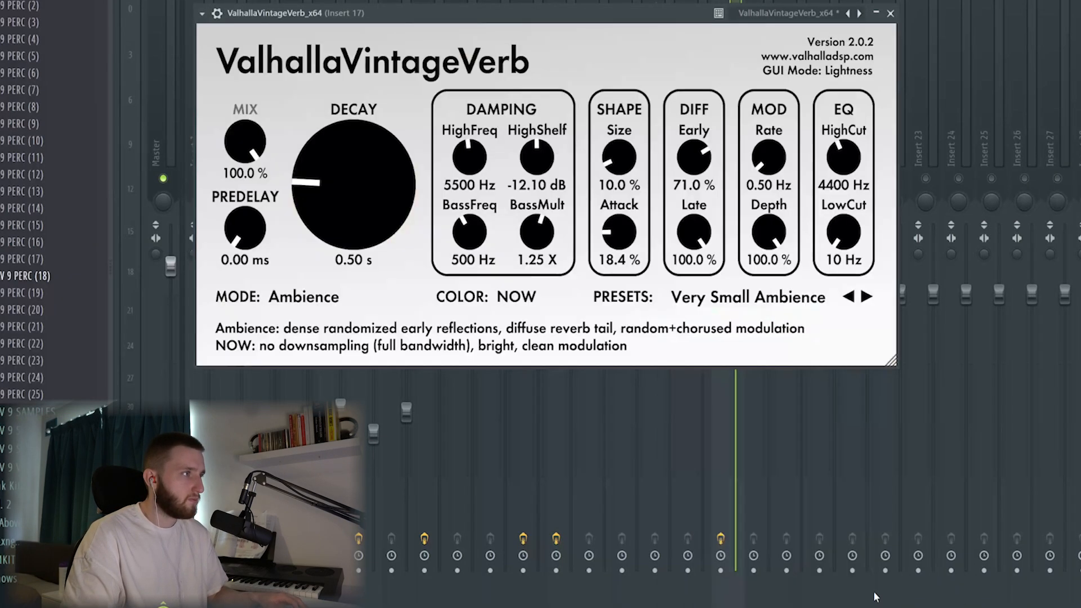
drag(269, 152, 325, 207)
drag(844, 232, 846, 208)
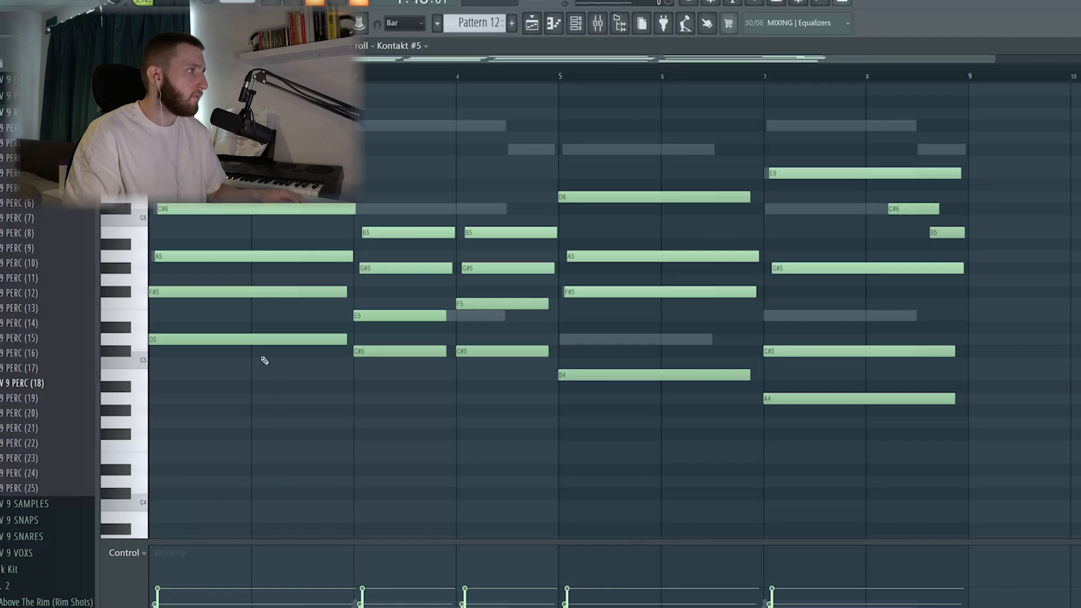
- Add long bass notes D4, C#4, B3 and A3 an octave below the roots of the progression
click(173, 482)
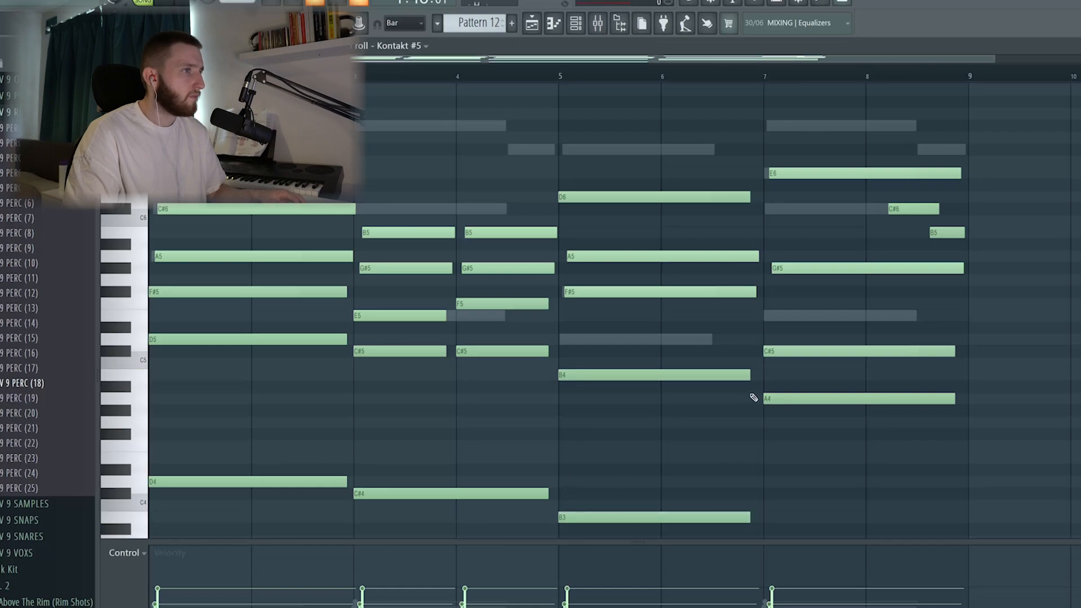
scroll(783, 441, down, 3)
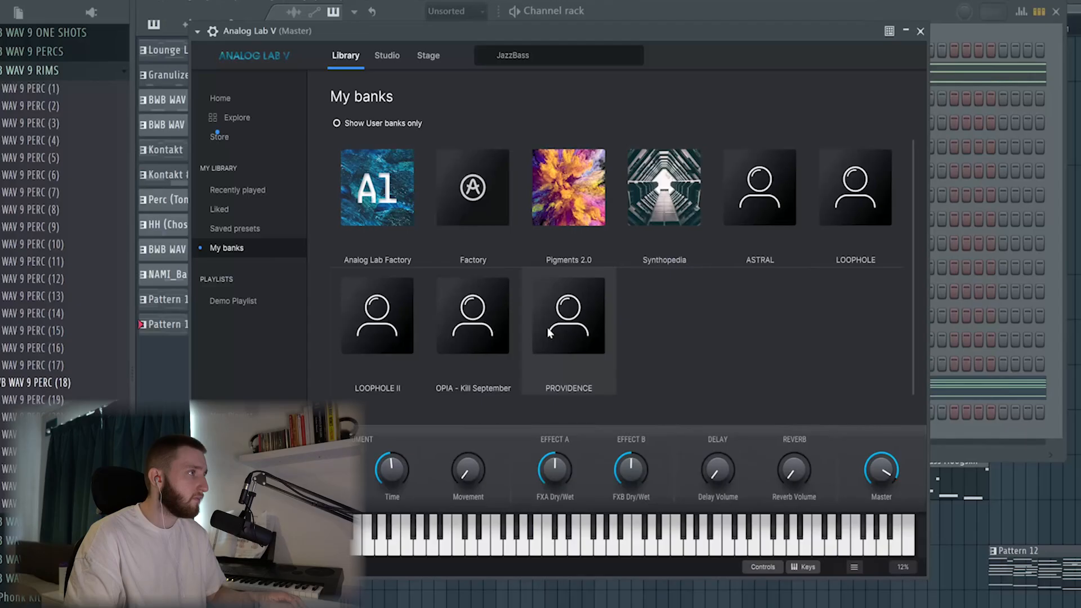
- Load the Eli Ting preset from the PROVIDENCE bank in Analog Lab V
click(548, 327)
scroll(521, 324, down, 3)
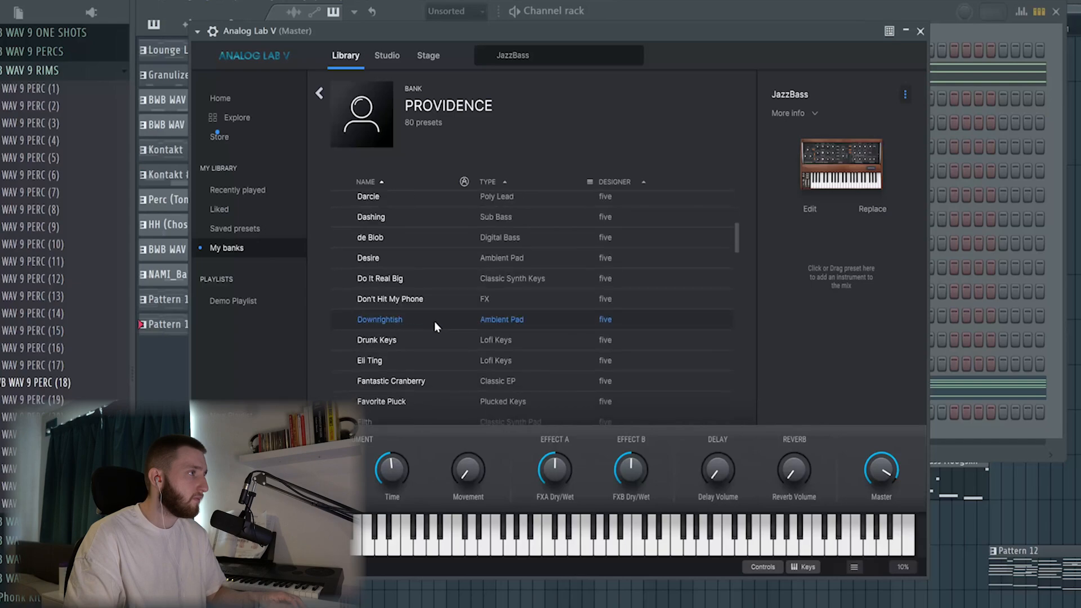
click(411, 363)
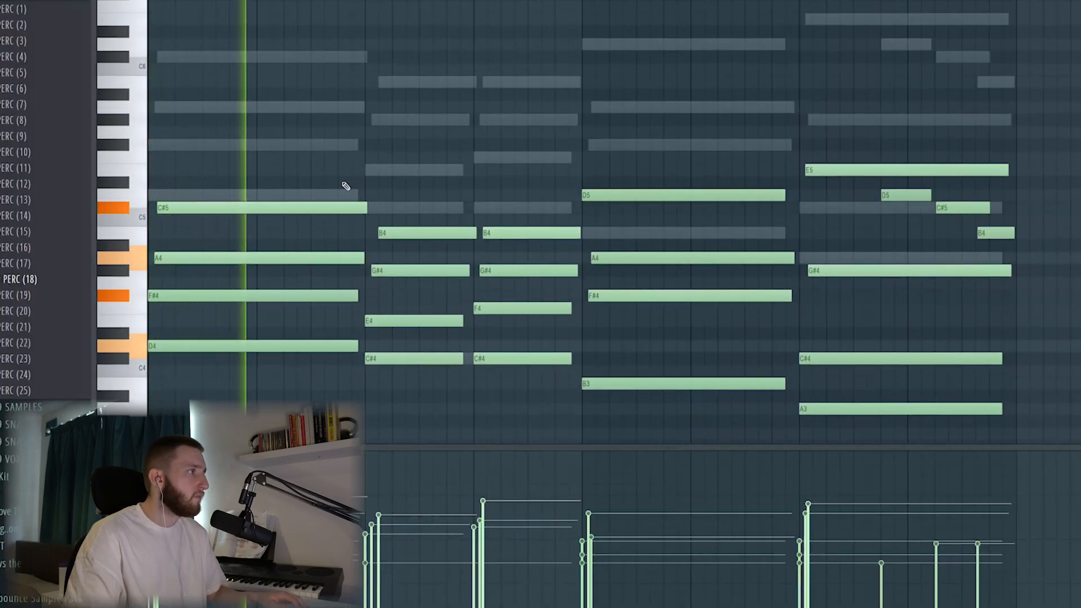
- Shorten the first chord and the B3 chord in the Analog Lab V part to about one bar each
key(space)
drag(328, 150, 334, 356)
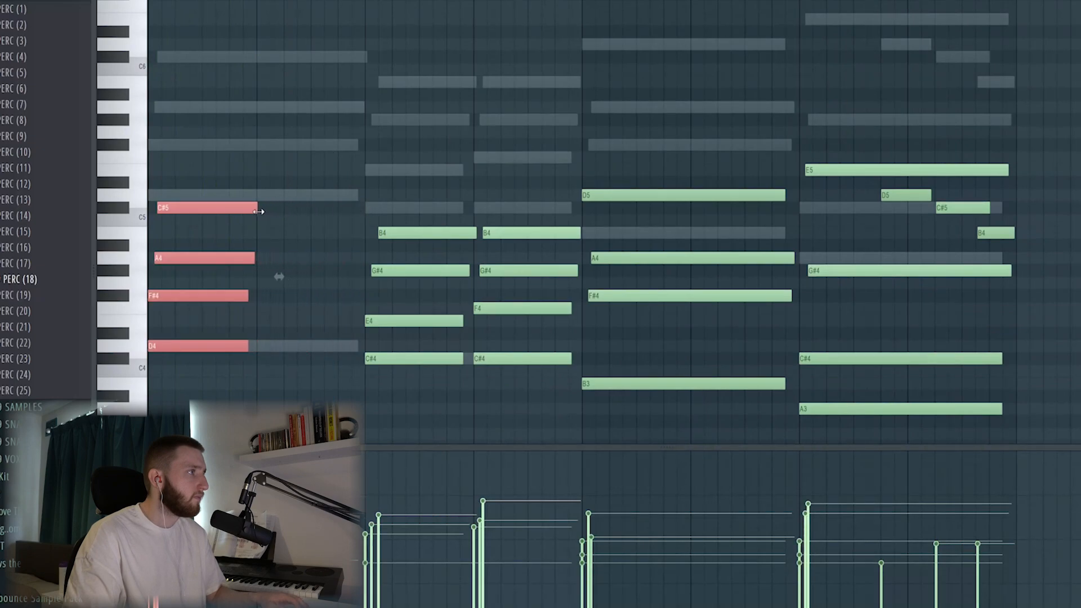
drag(638, 155, 648, 438)
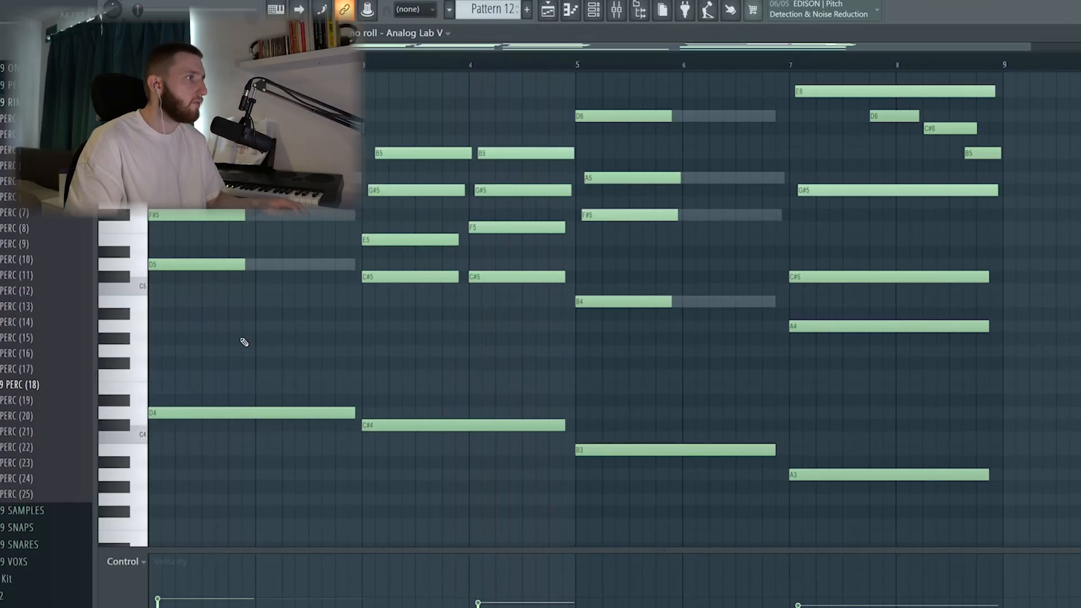
- Delete the low bass notes C#4, B3 and A3 from the Analog Lab V part and play it back
right_click(495, 425)
right_click(671, 450)
right_click(844, 475)
scroll(569, 412, up, 3)
key(space)
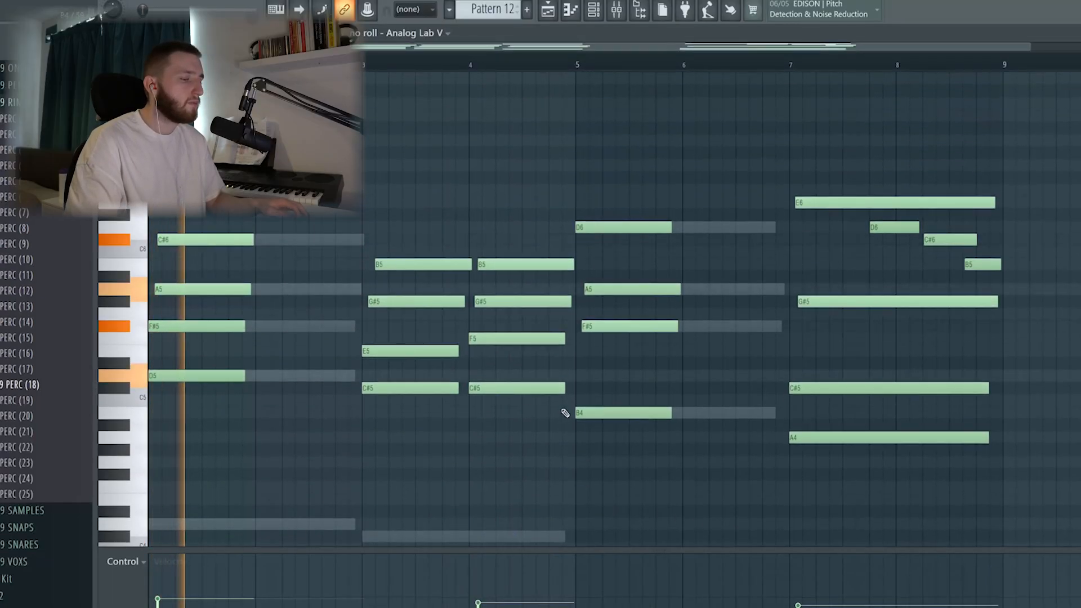
- Try the whole Analog Lab V part one octave higher and listen
key(space)
key(ctrl+Up)
key(space)
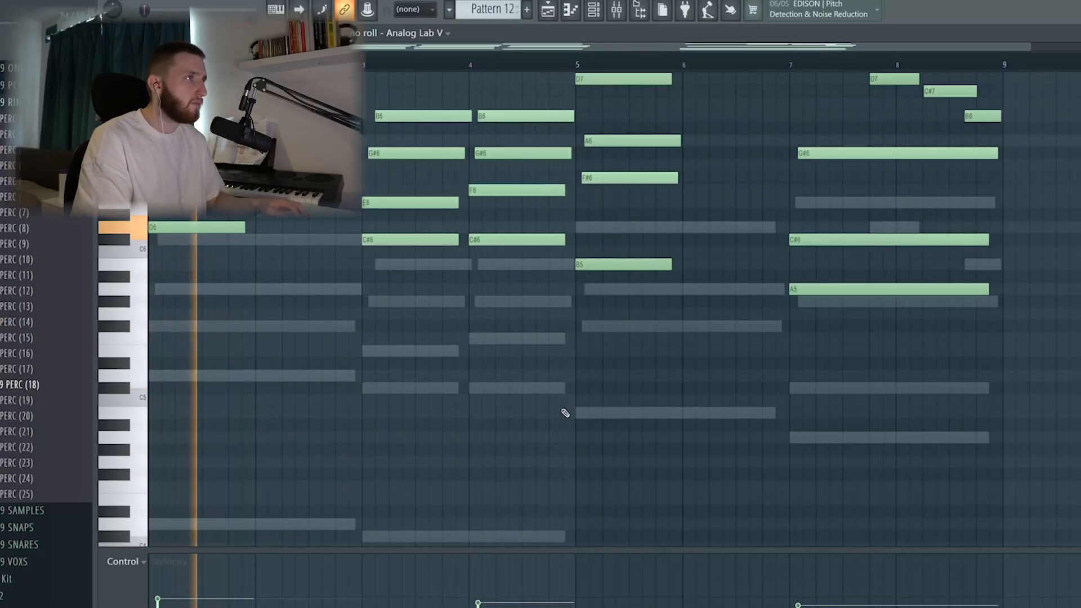
- Transpose the whole Analog Lab V part down two octaves and play it back
key(space)
key(ctrl+Down)
key(ctrl+Down)
key(space)
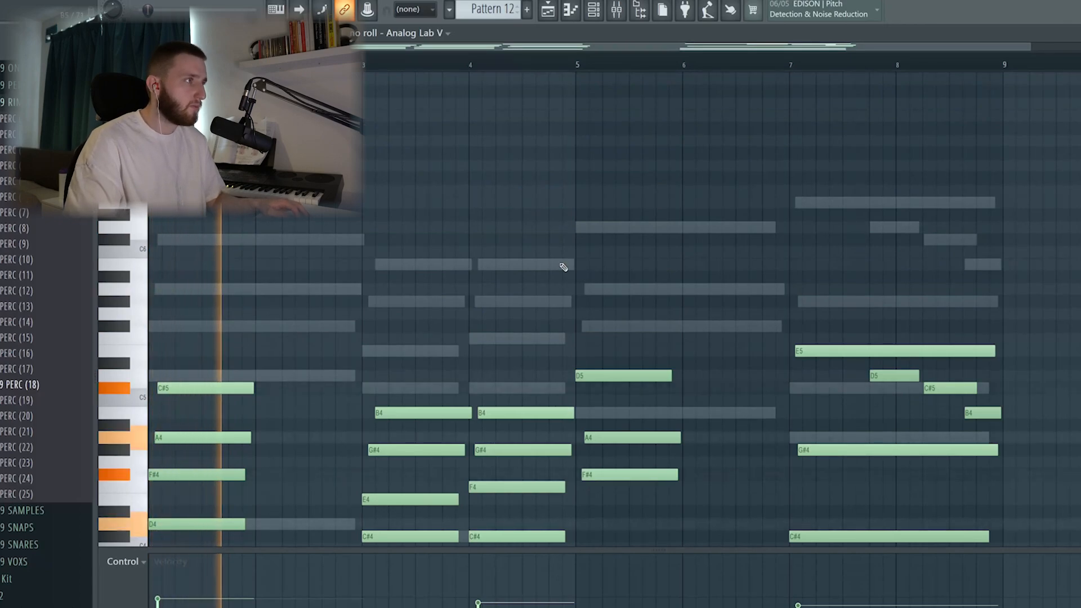
scroll(562, 265, down, 2)
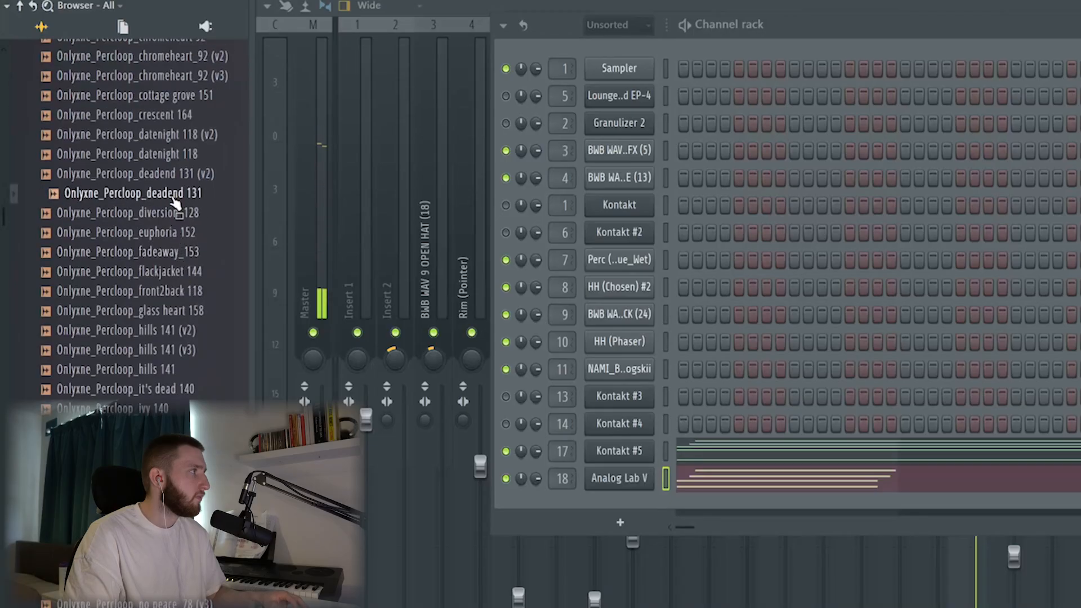
- Load the Band Pass Narrow preset in Pro-Q 3 on the Onlyxne_Percloop_deadend 131 (v2) mixer track
click(817, 0)
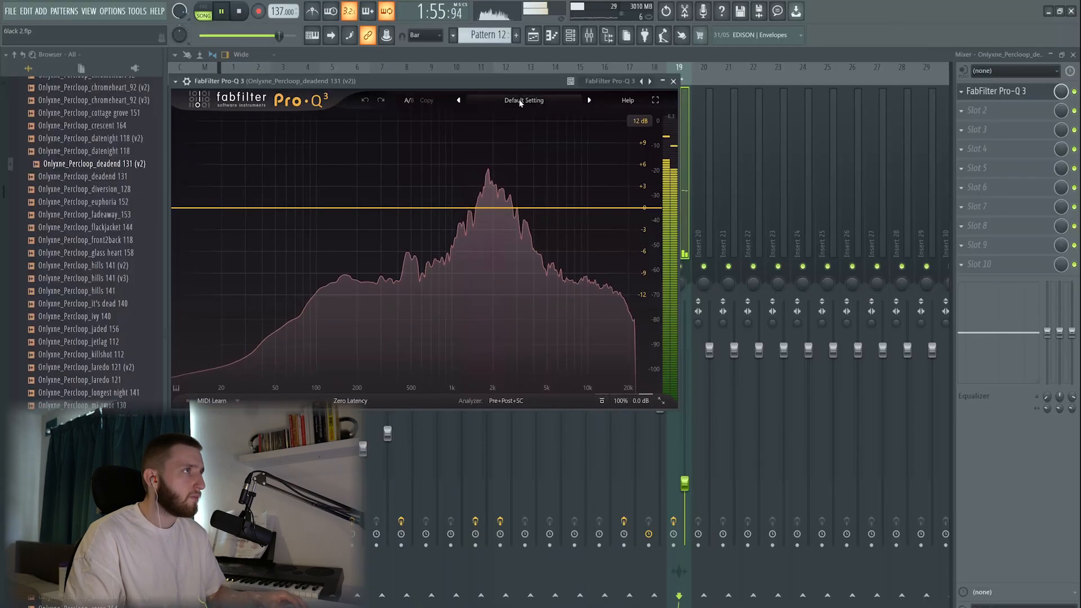
click(524, 100)
click(507, 145)
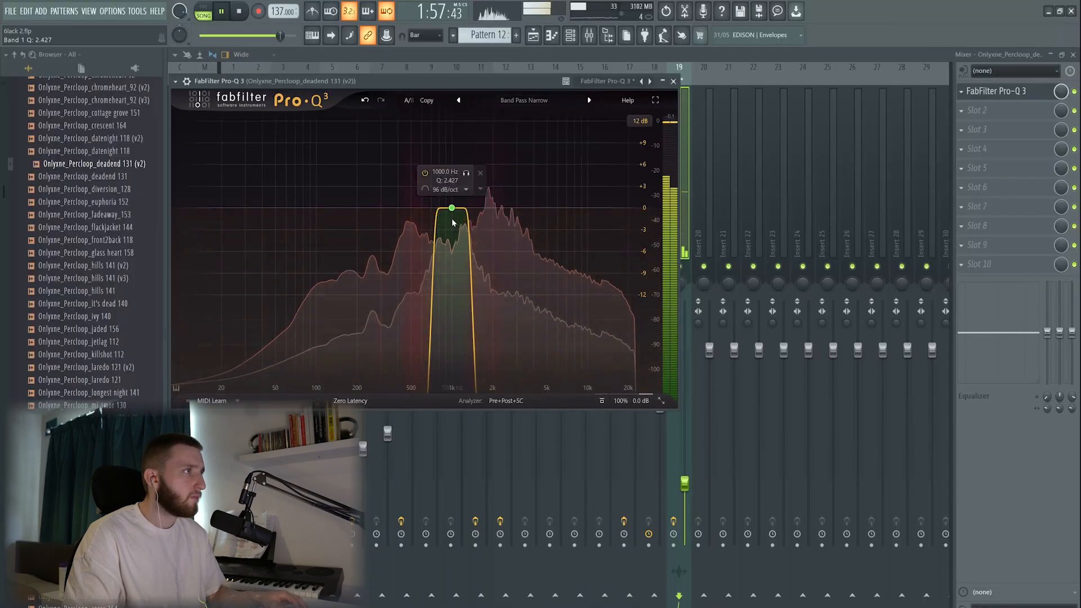